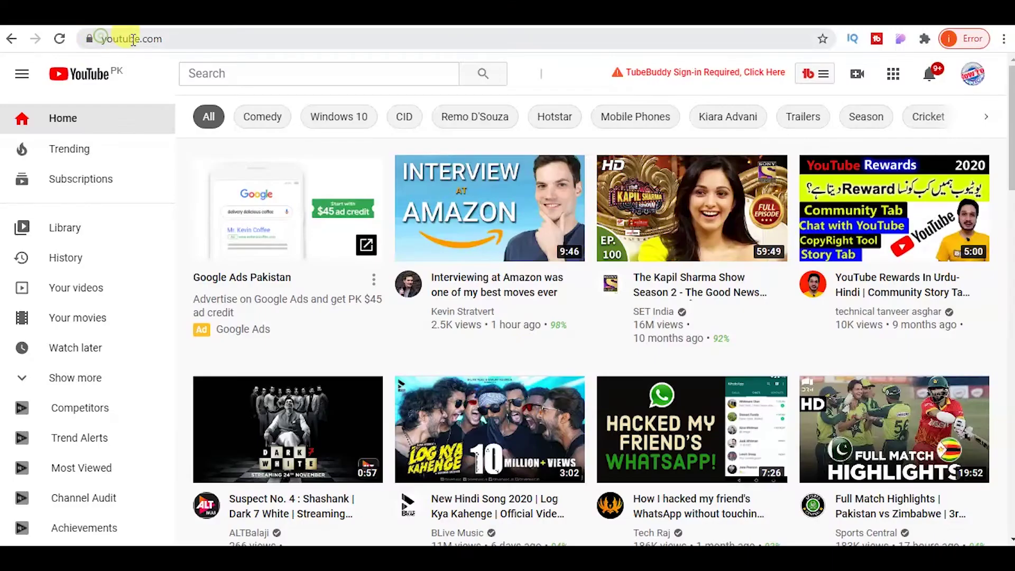
Go to YouTube Studio from the account menu and view the Channel dashboard
click(196, 39)
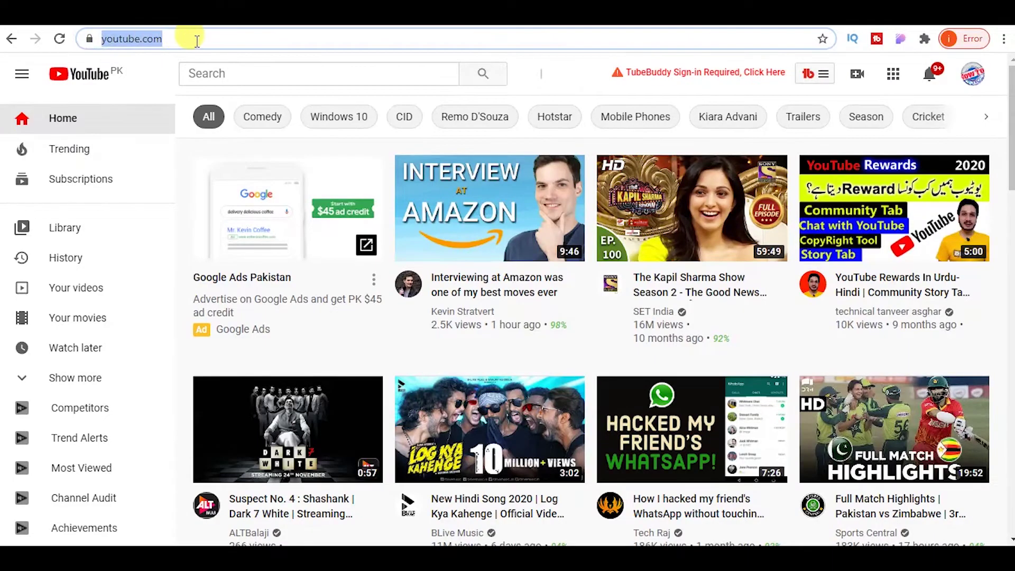
click(182, 133)
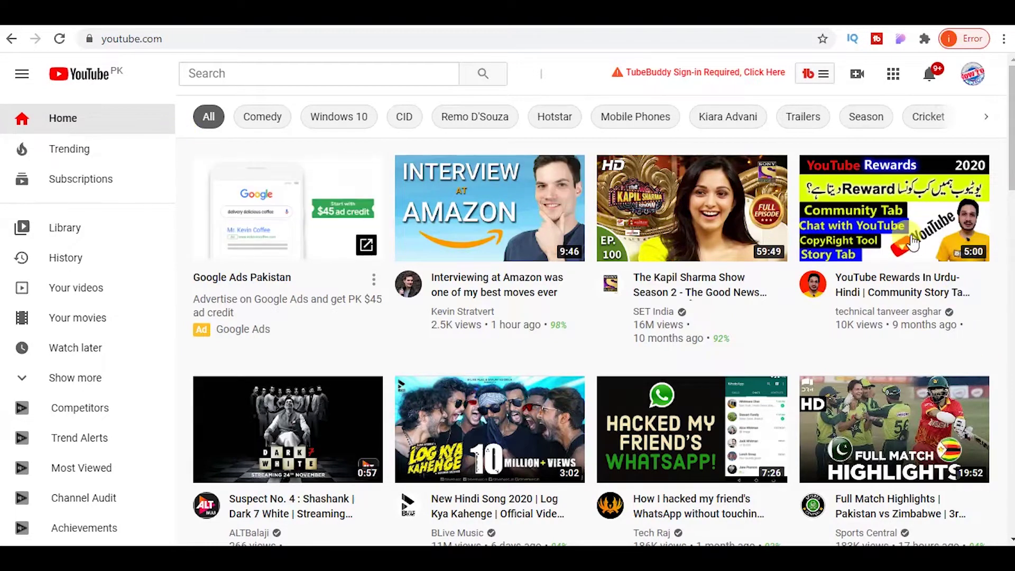
click(973, 77)
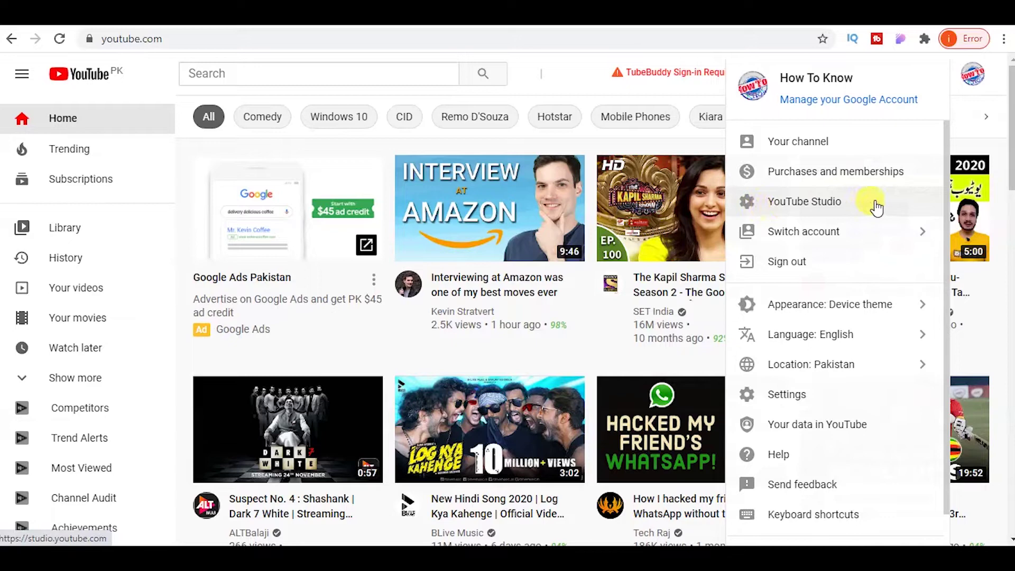
click(812, 206)
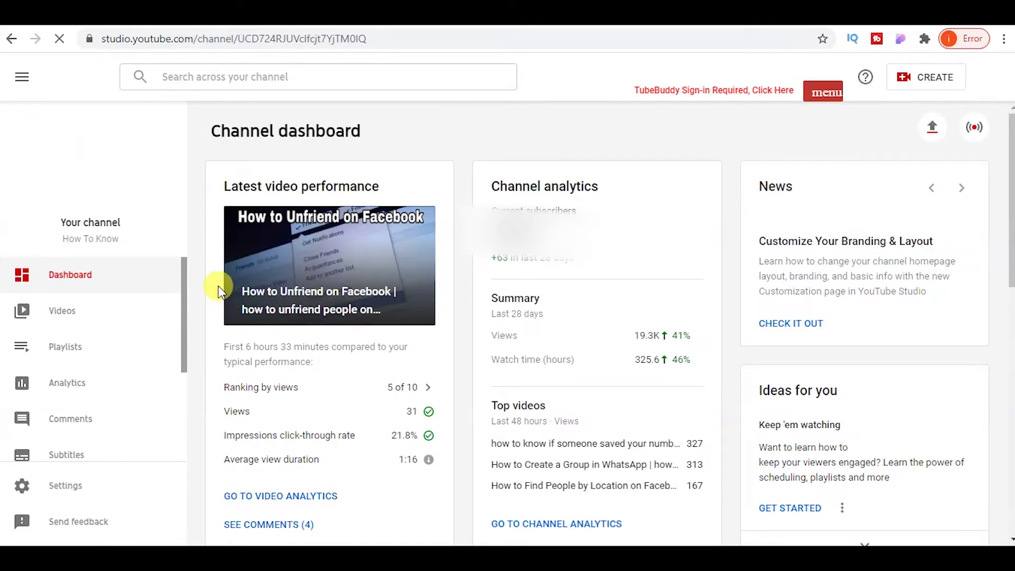
scroll(182, 294, down, 4)
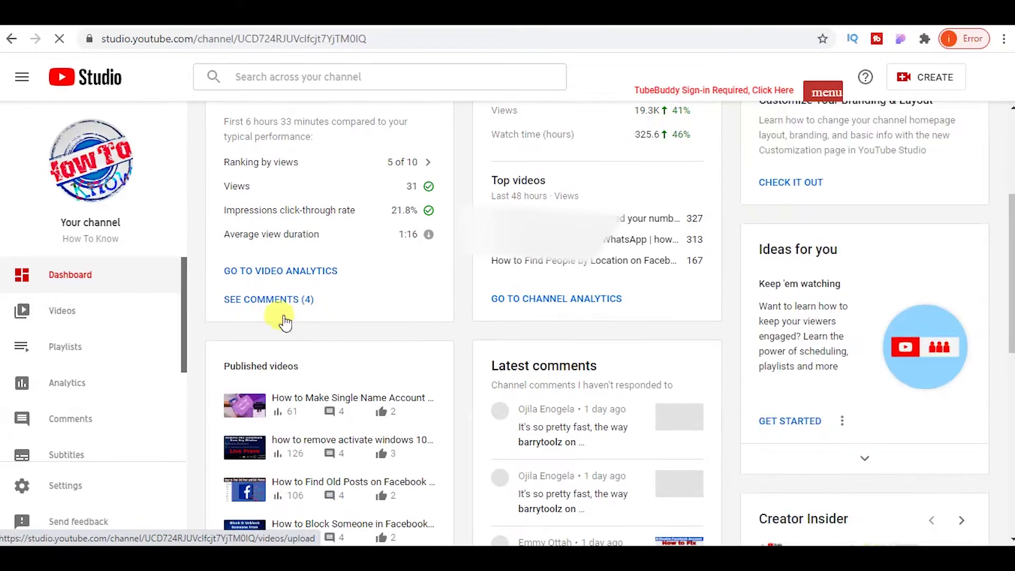
scroll(181, 305, up, 4)
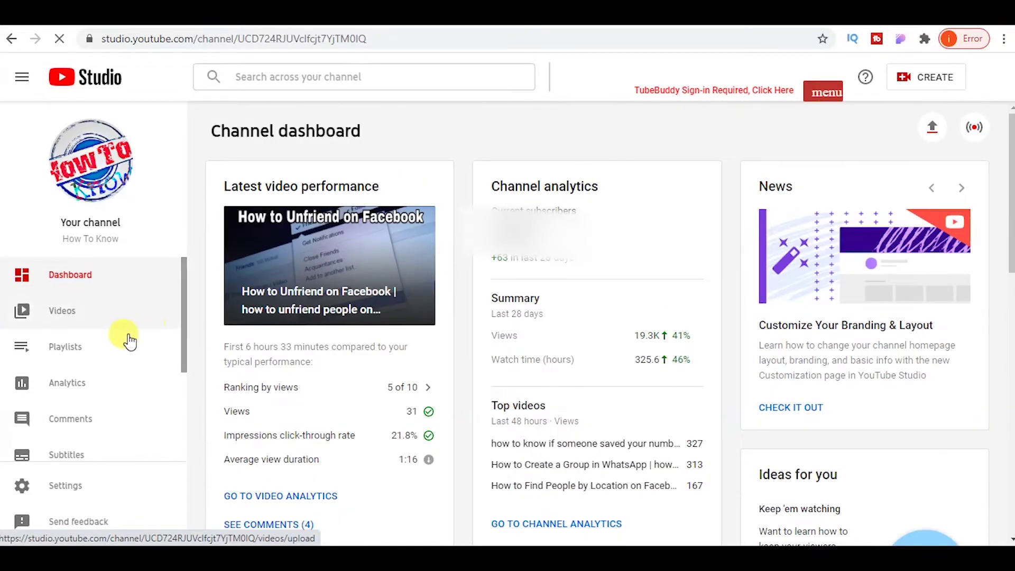
On Studio's Playlists page, create a Public playlist titled 'Whatsapp Tips and Tricks'
click(63, 348)
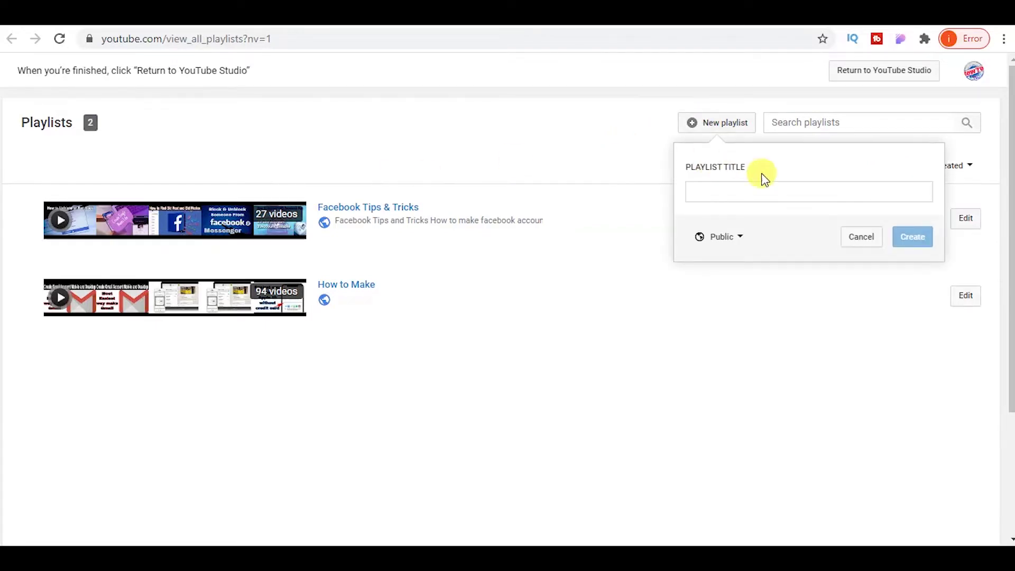
click(721, 190)
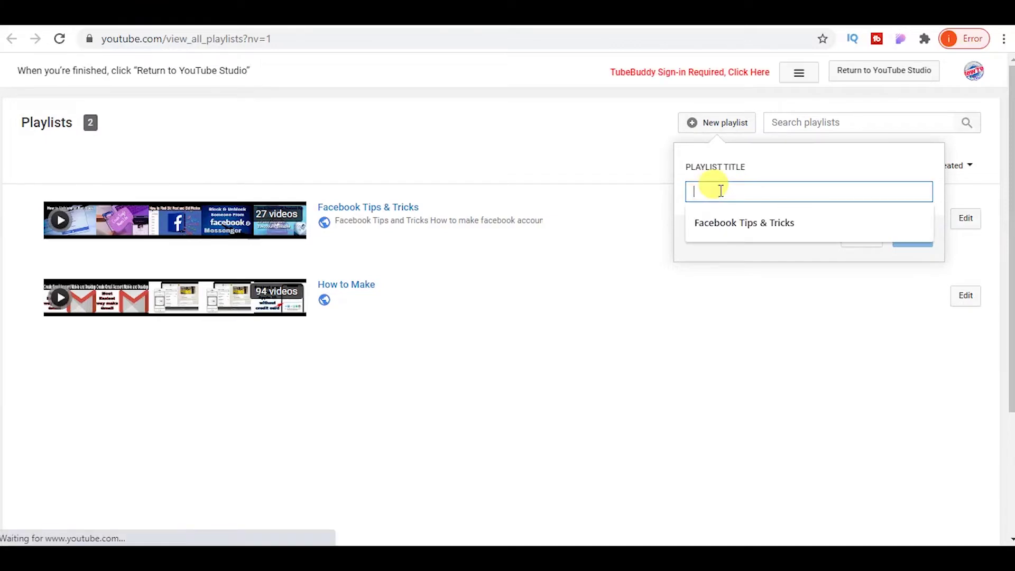
text(Wha)
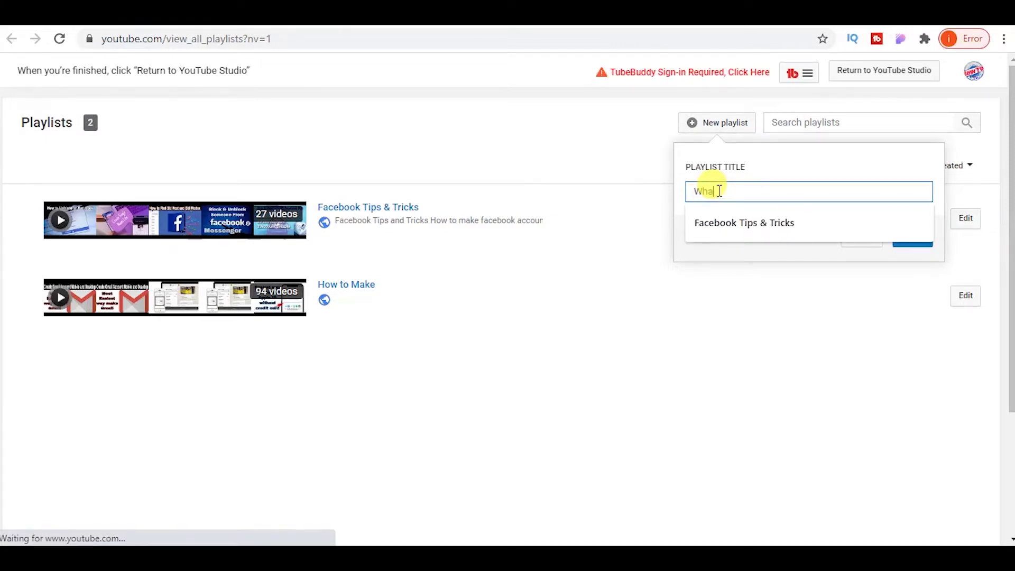
text(tsapp Tips)
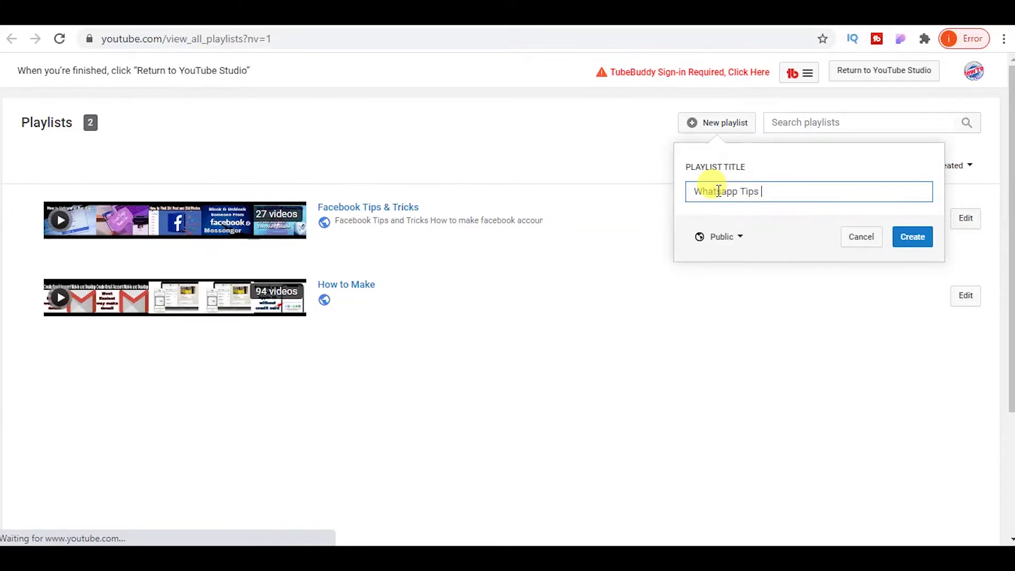
text( and Tricks)
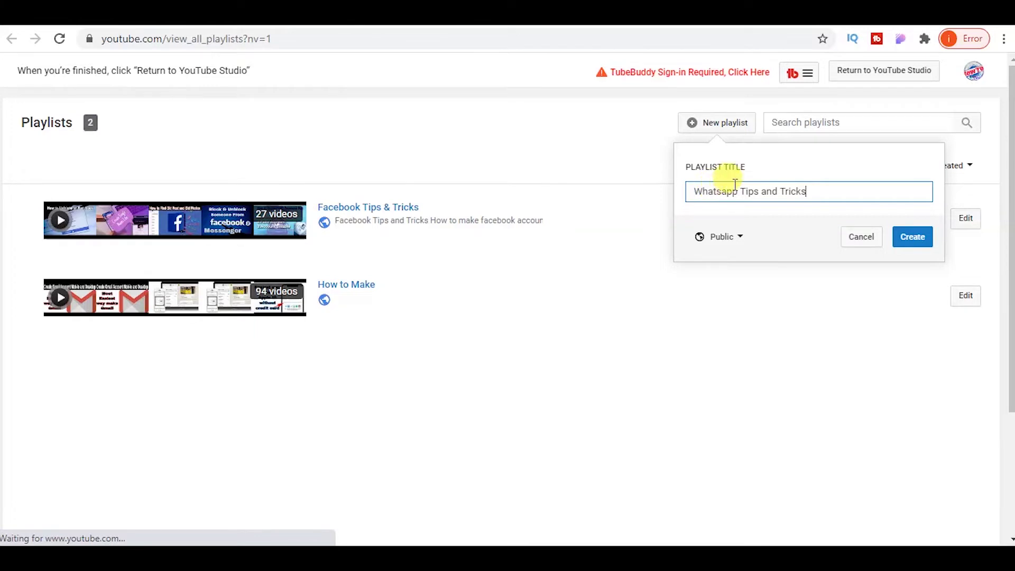
click(913, 238)
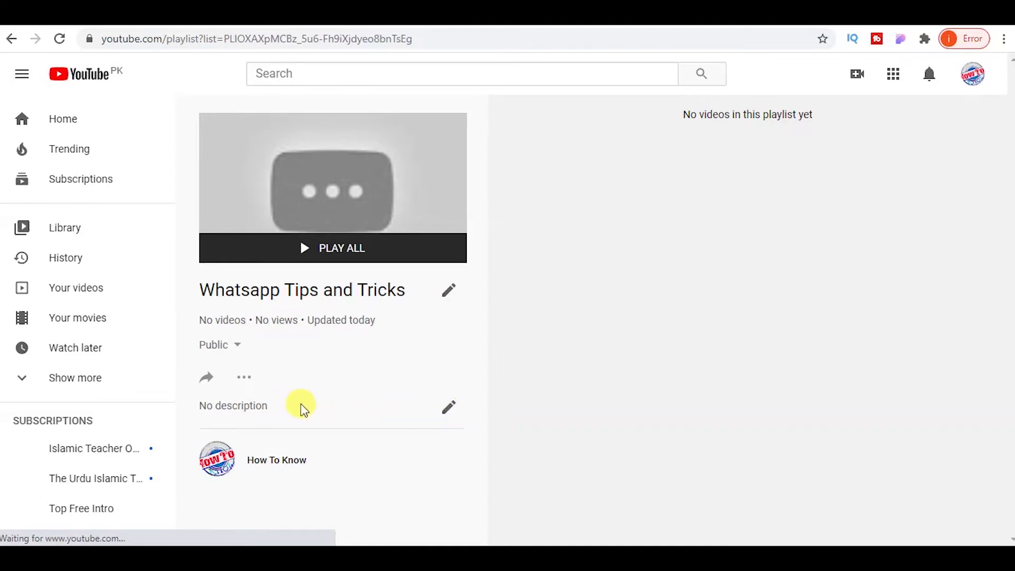
Save the description 'Whatsapp tip and Tricks' / 'You can find whatsapp tips and tricks from here'
click(296, 411)
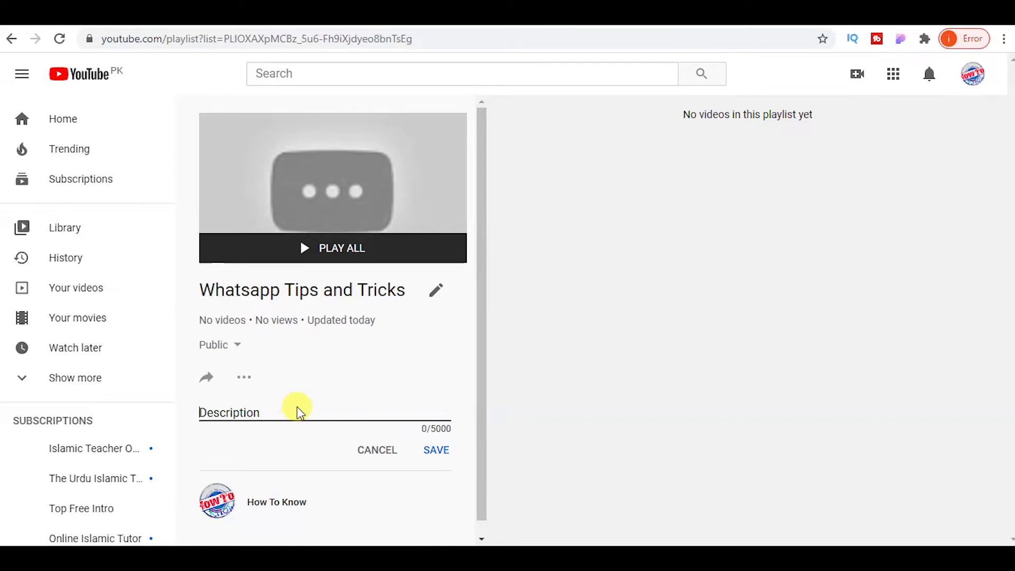
text(Whatsa)
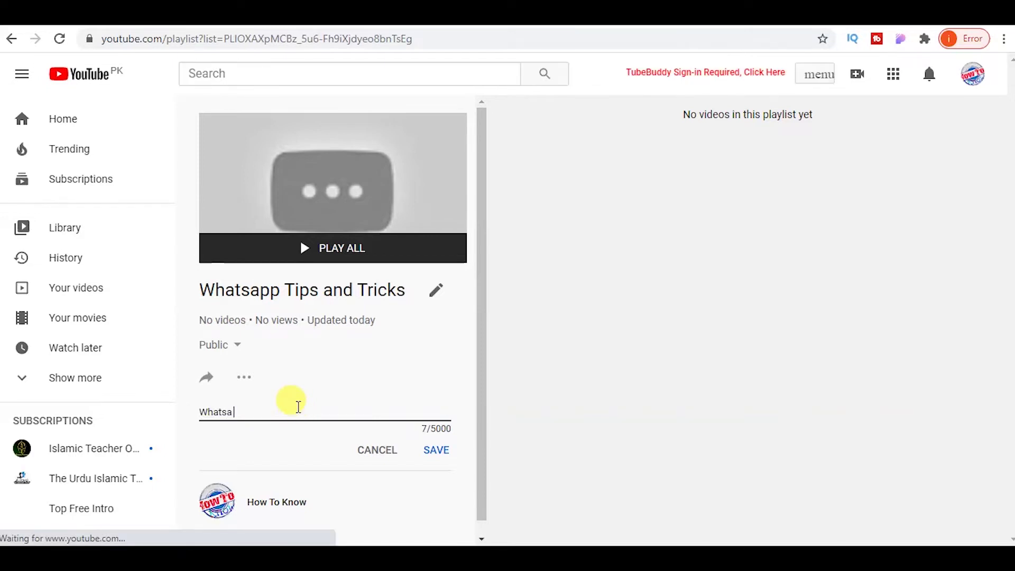
text(pp)
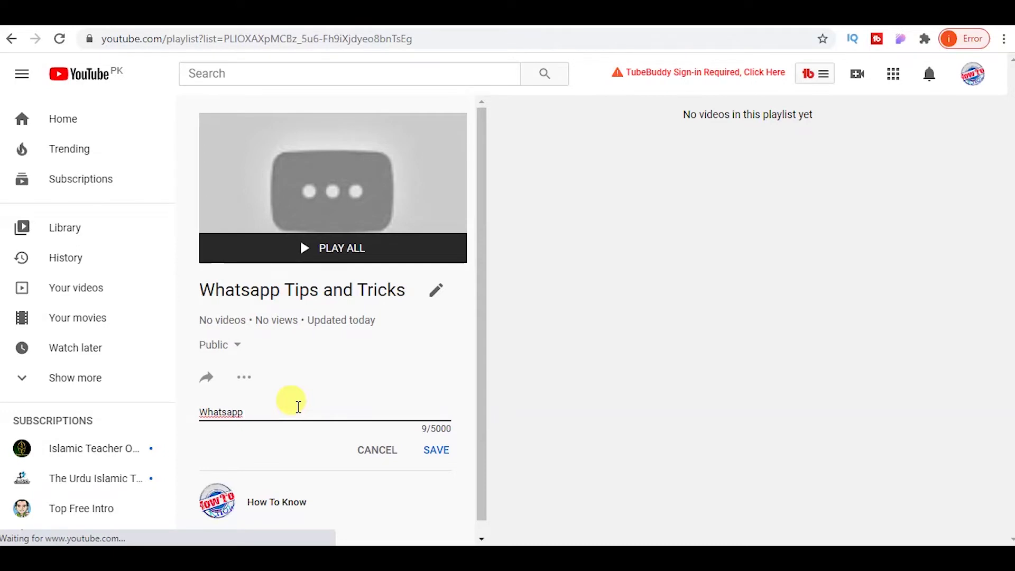
text(tip and Tricks)
key(Return)
text(You can find whatsapp tr)
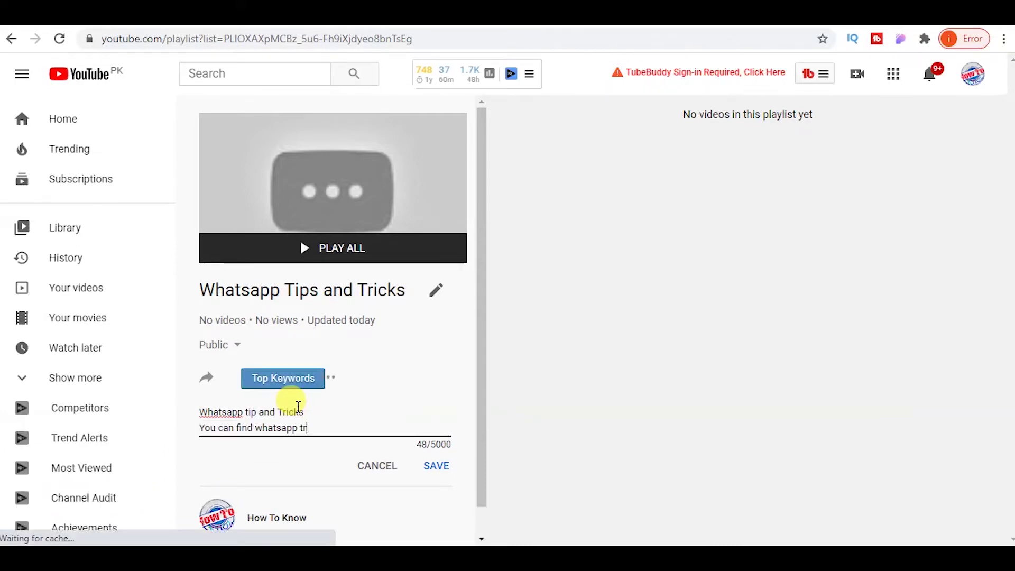
key(BackSpace)
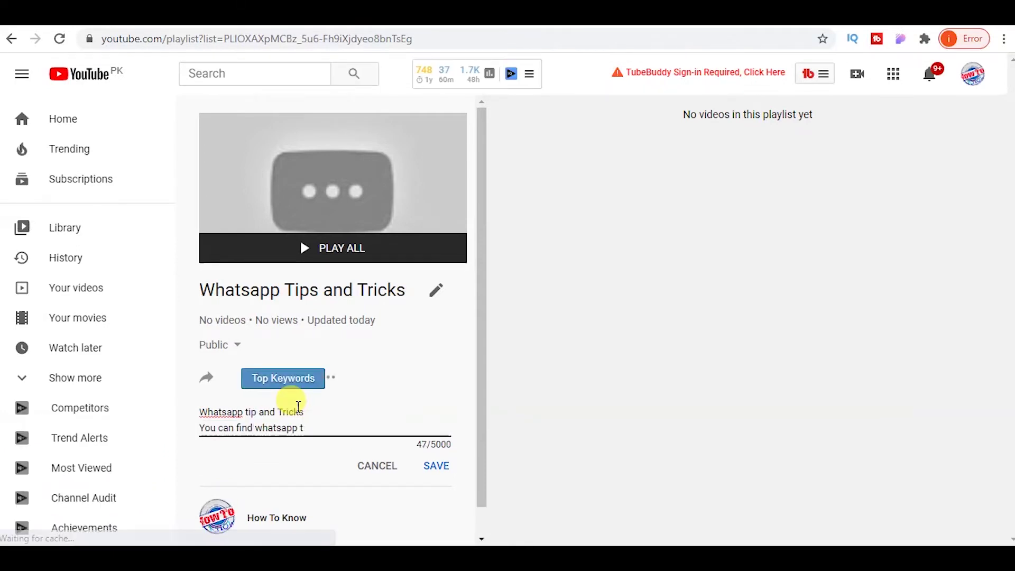
text(ips and t)
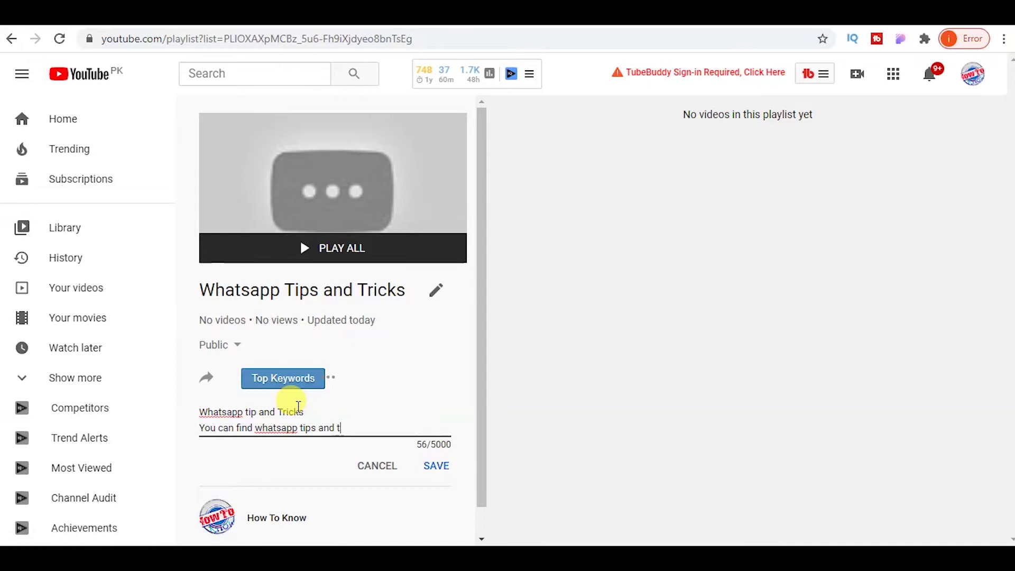
text(ricks from here)
click(423, 465)
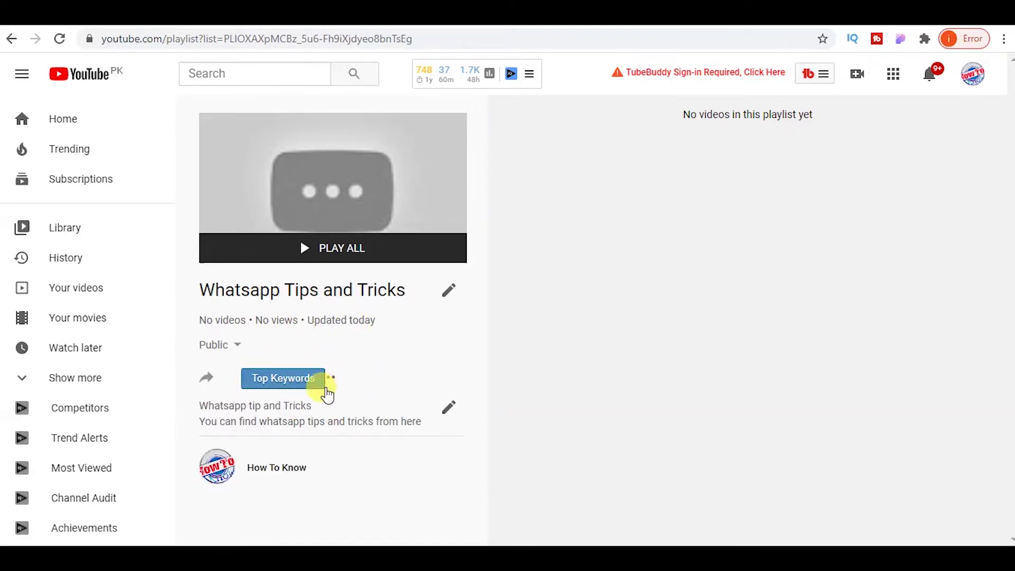
Bring up the playlist's Add videos dialog showing the channel's own uploads
click(331, 379)
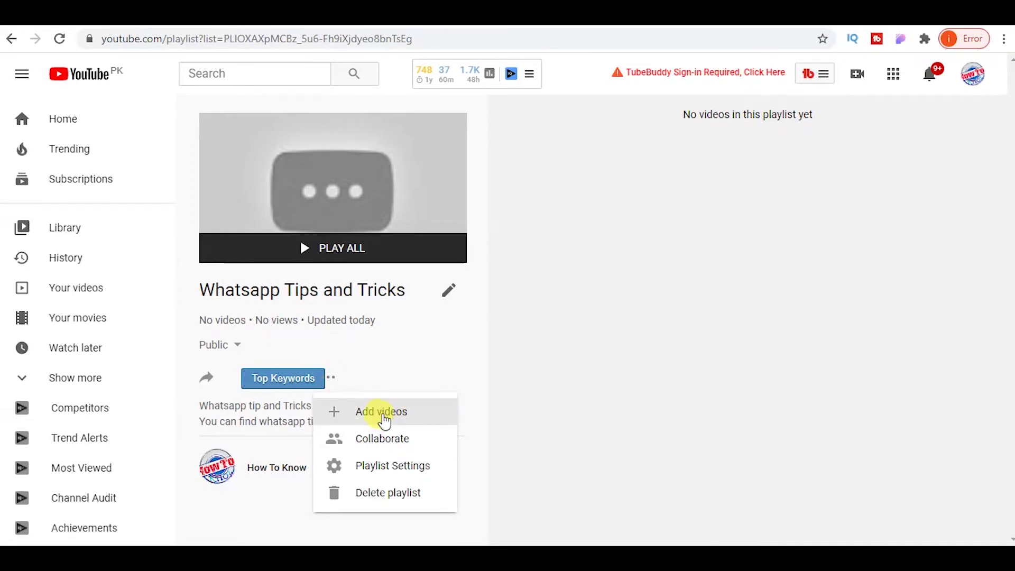
click(385, 416)
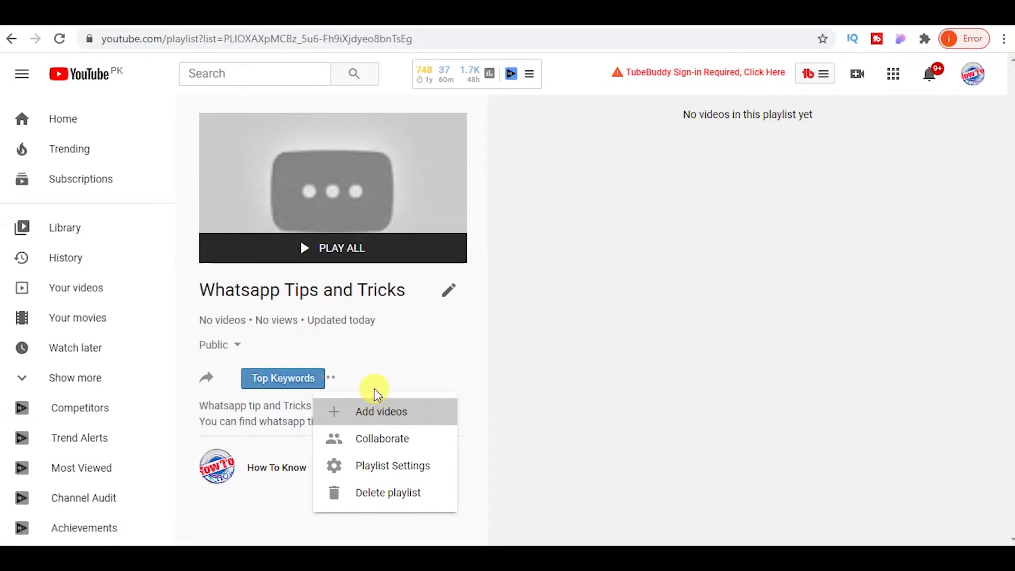
click(385, 406)
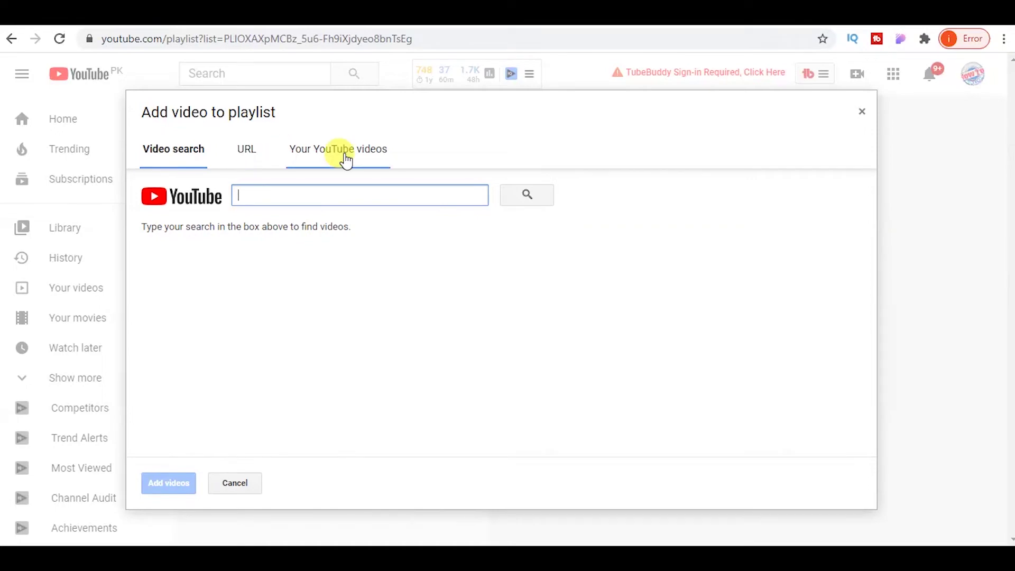
click(362, 162)
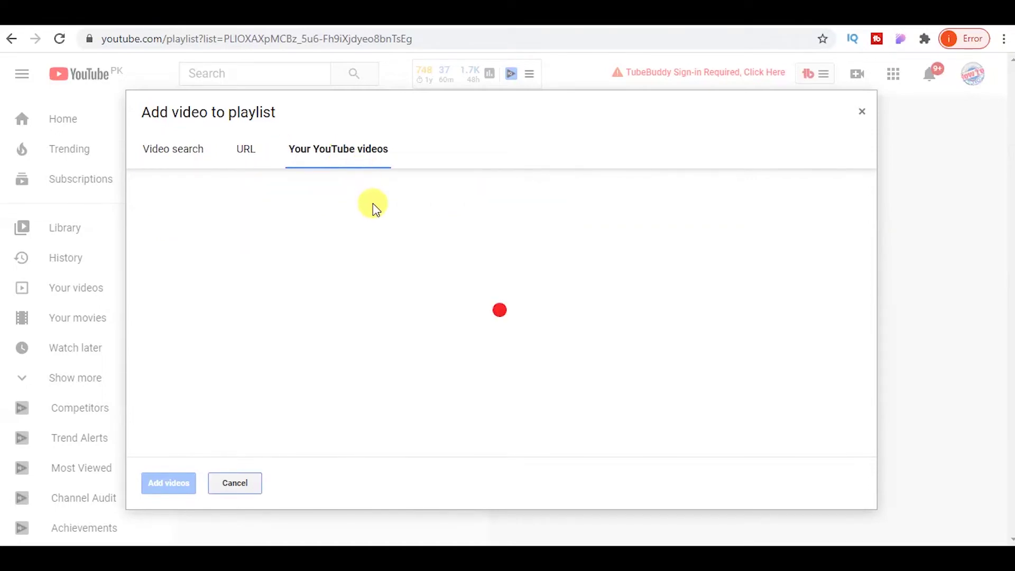
Select the WhatsApp videos: video call recording, status and profile photo privacy, media deletion, backup, mute, notifications
scroll(452, 312, down, 3)
scroll(452, 315, down, 10)
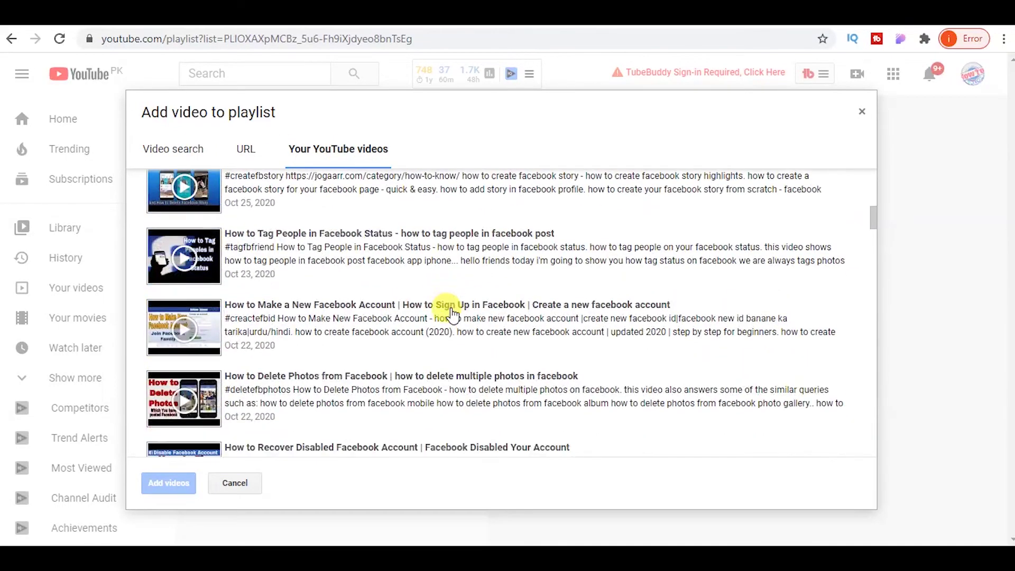
scroll(452, 315, down, 12)
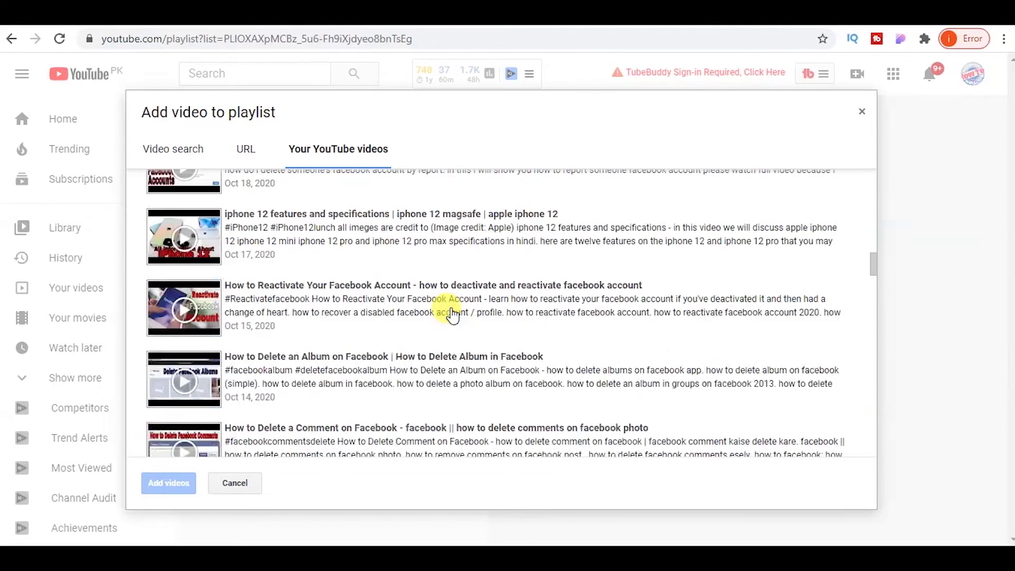
scroll(452, 315, down, 10)
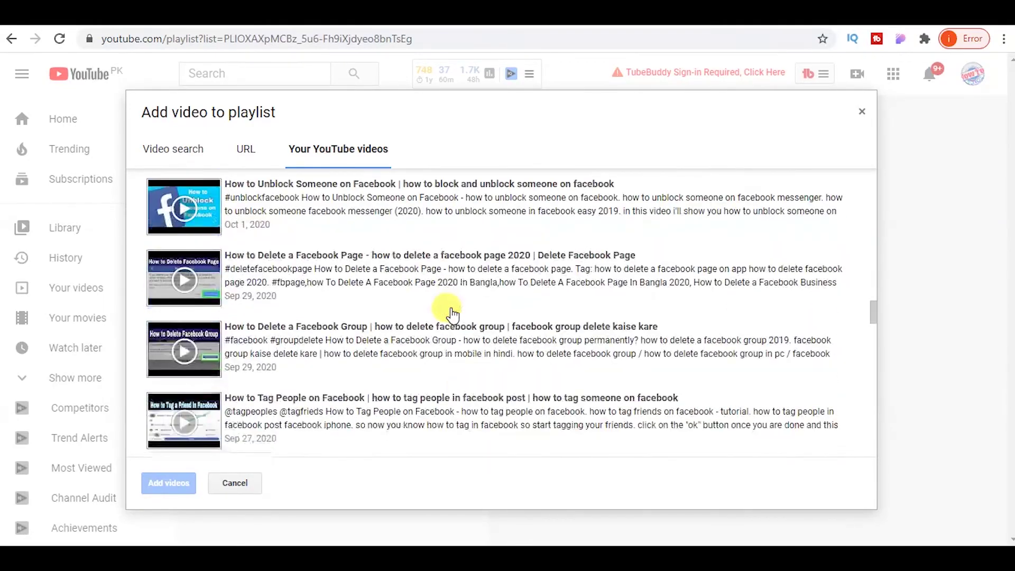
scroll(452, 314, down, 8)
click(452, 314)
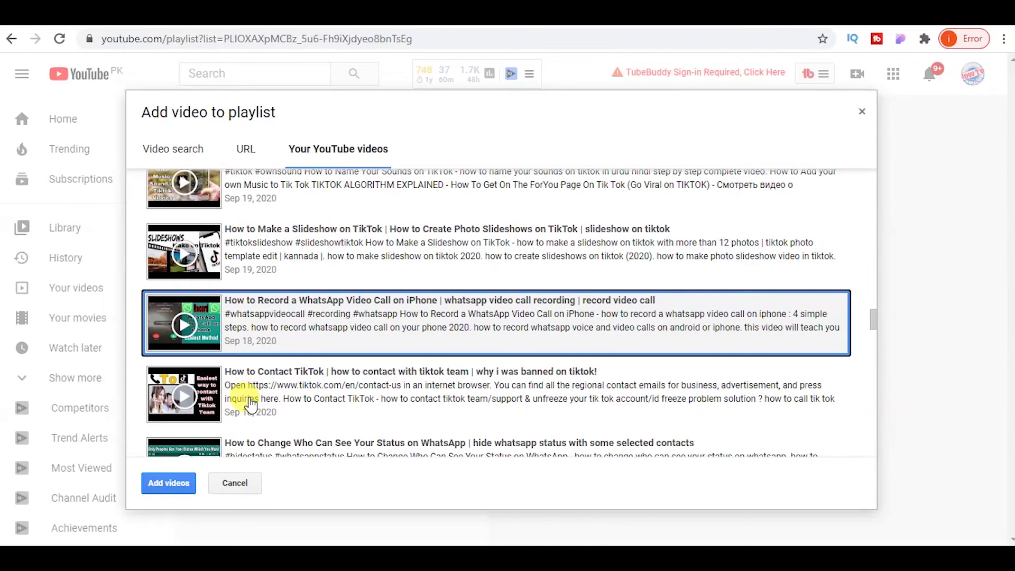
scroll(329, 379, down, 3)
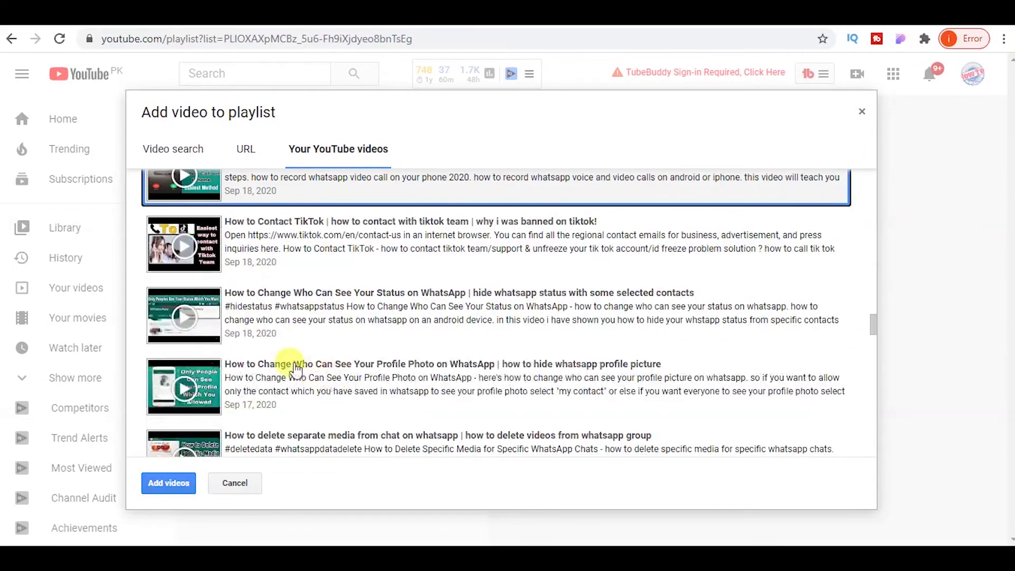
click(221, 311)
click(248, 391)
scroll(285, 388, down, 3)
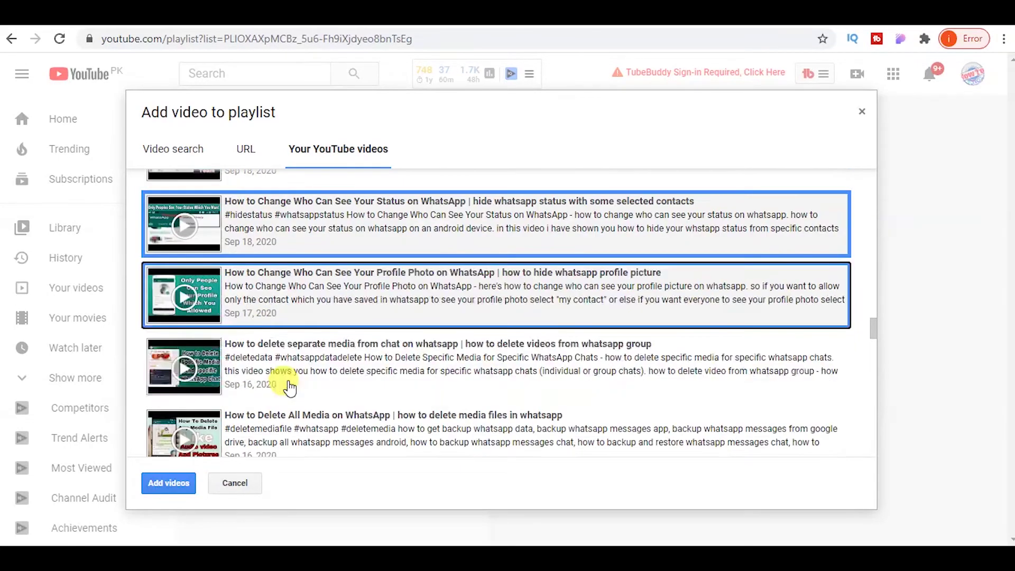
click(260, 330)
click(254, 396)
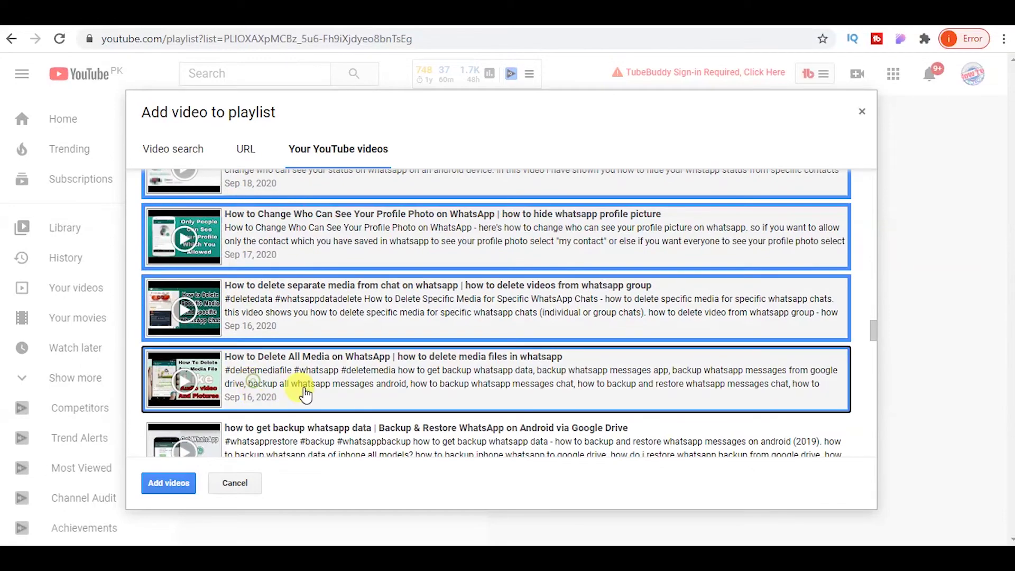
scroll(306, 393, down, 3)
click(266, 295)
click(263, 377)
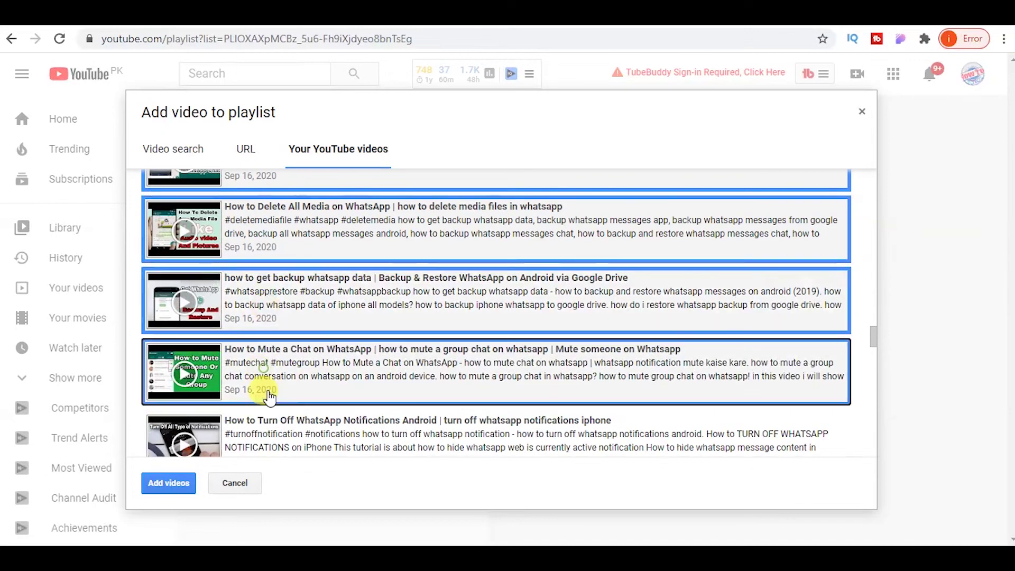
click(287, 435)
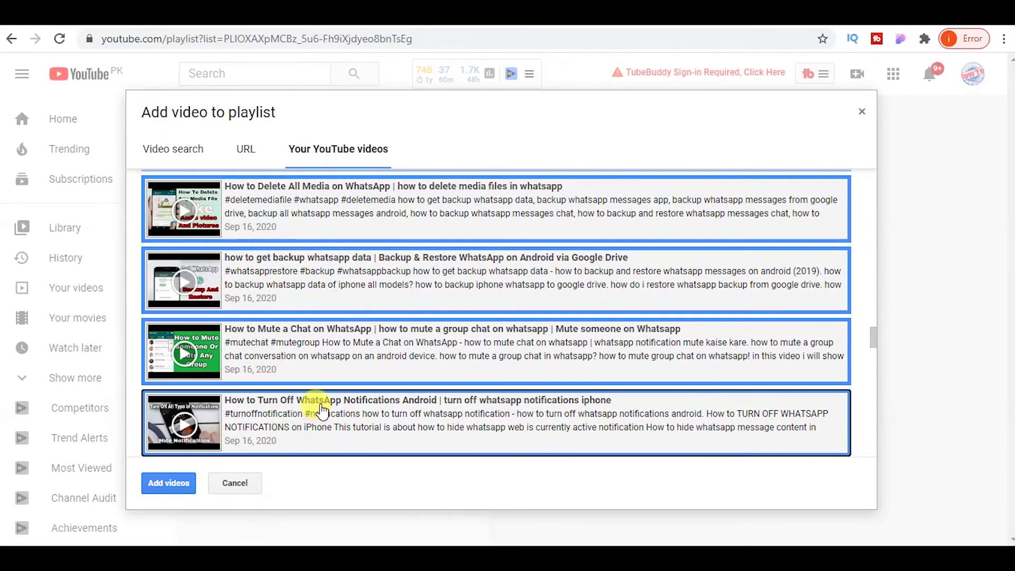
scroll(320, 411, down, 3)
scroll(320, 407, down, 8)
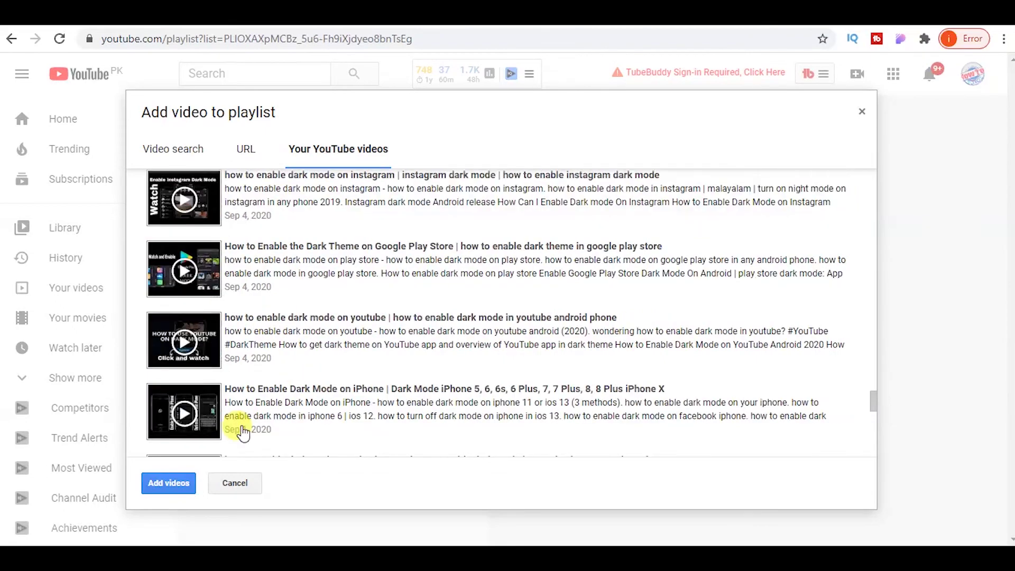
Add the selected videos and scroll the playlist to confirm it holds 19 WhatsApp videos
click(170, 487)
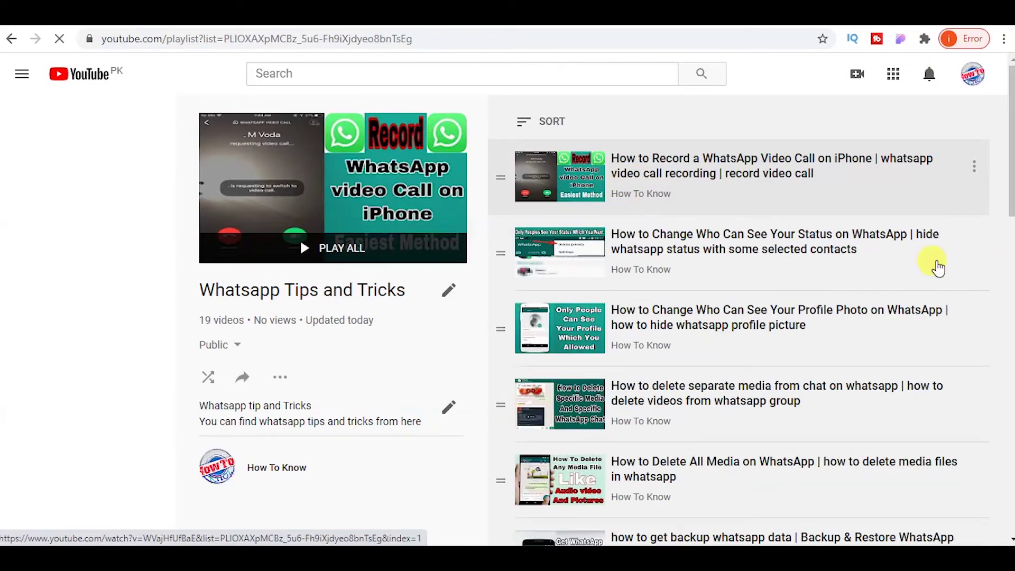
scroll(1010, 169, down, 5)
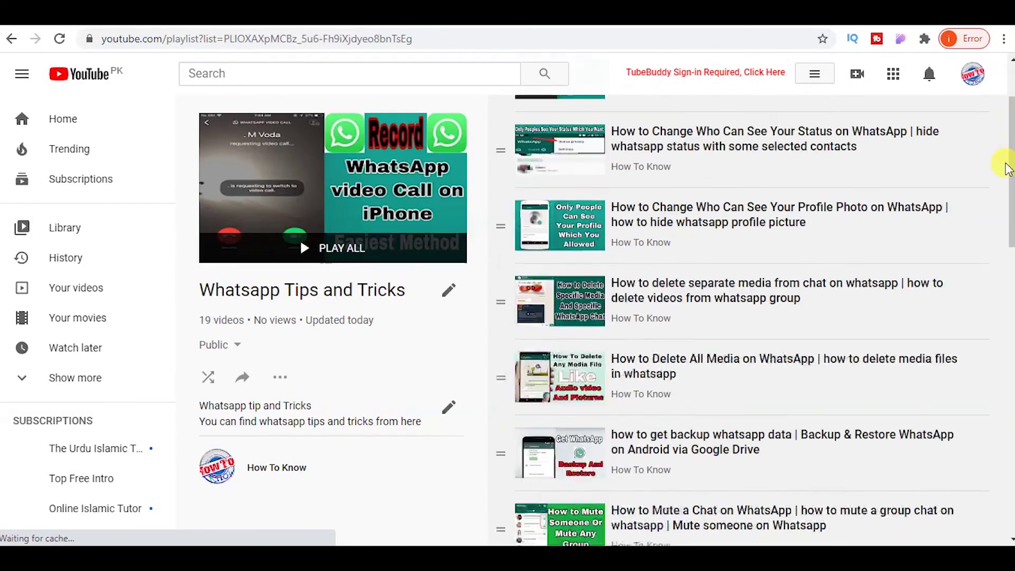
drag(1009, 165, 1010, 418)
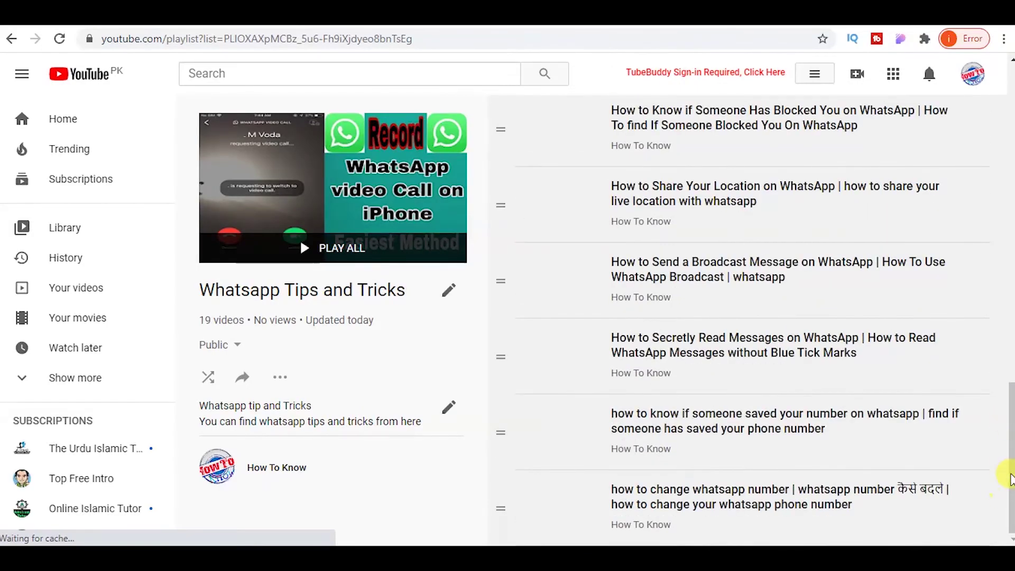
drag(1010, 478, 1010, 91)
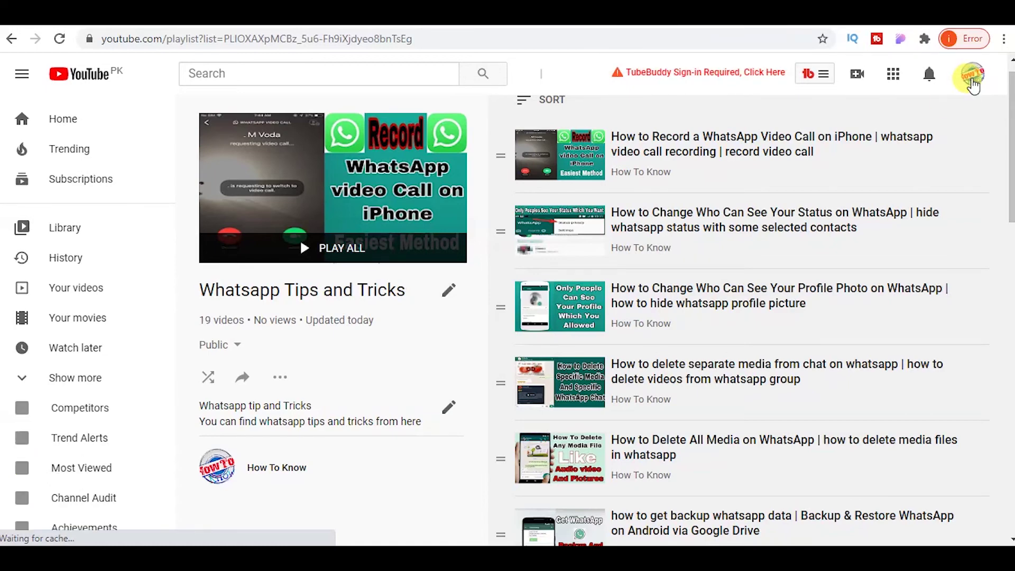
Go to Your channel from the account menu
click(971, 74)
click(793, 143)
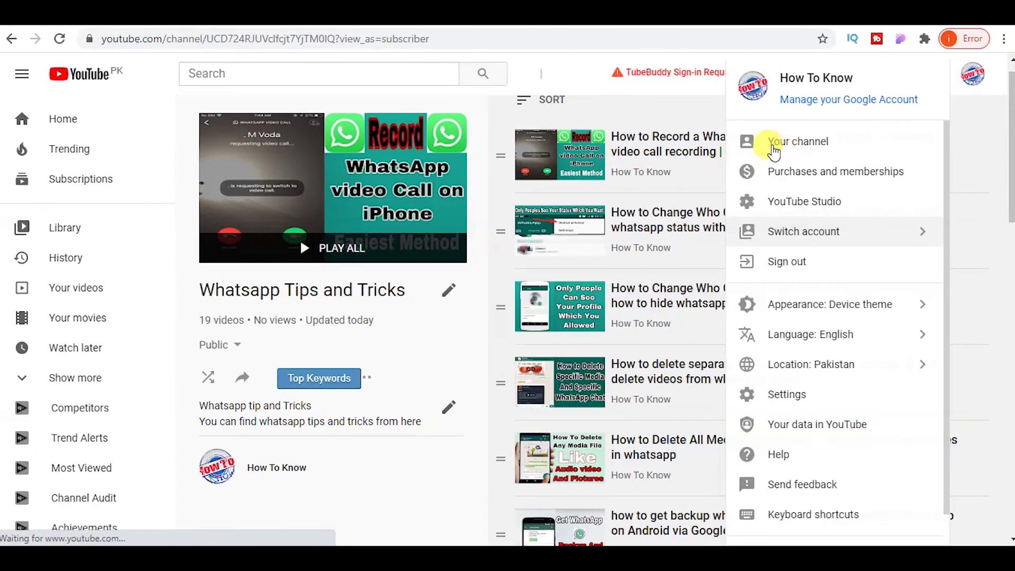